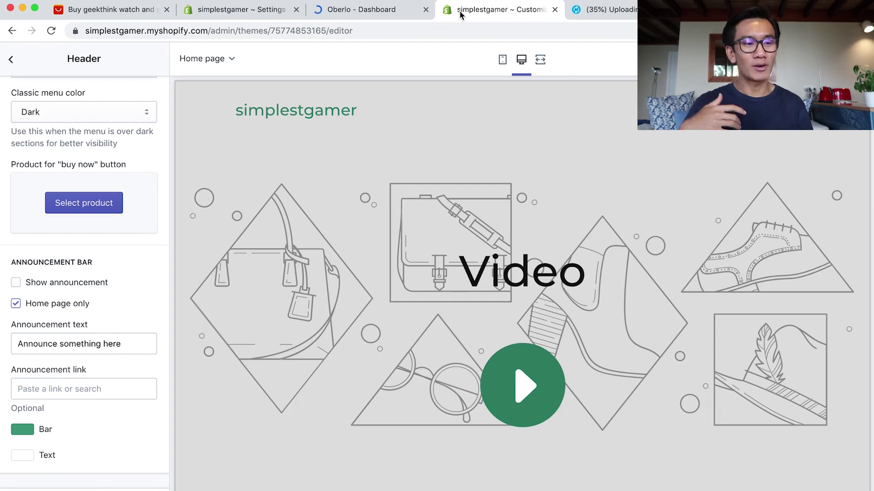
Switch to the simplestgamer Settings tab showing Settings > Sales channels.
{"action": "left_click", "coordinate": [251, 14]}
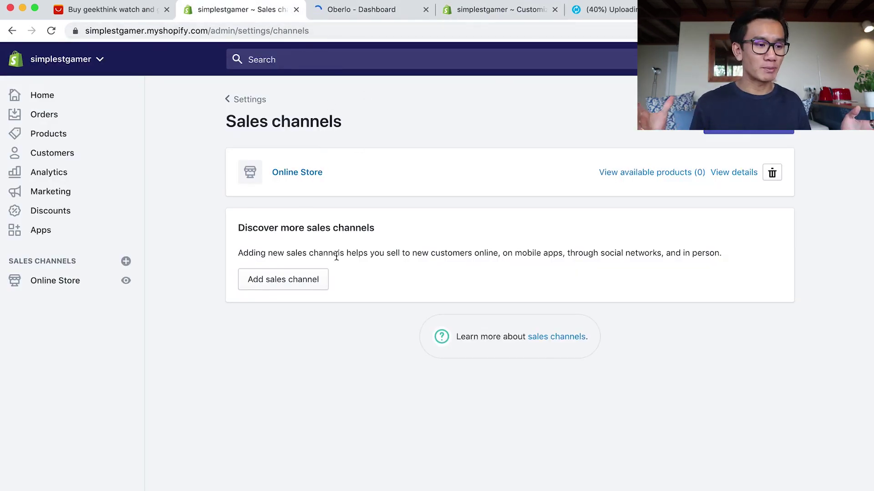
Go from Settings to Payment providers and manage Shopify Payments, glancing at Oberlo while it loads.
{"action": "left_click", "coordinate": [245, 99]}
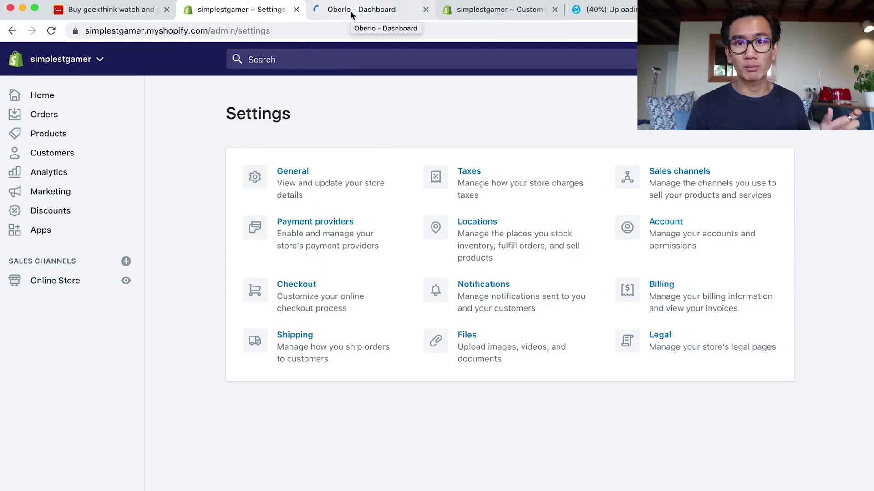
{"action": "left_click", "coordinate": [308, 247]}
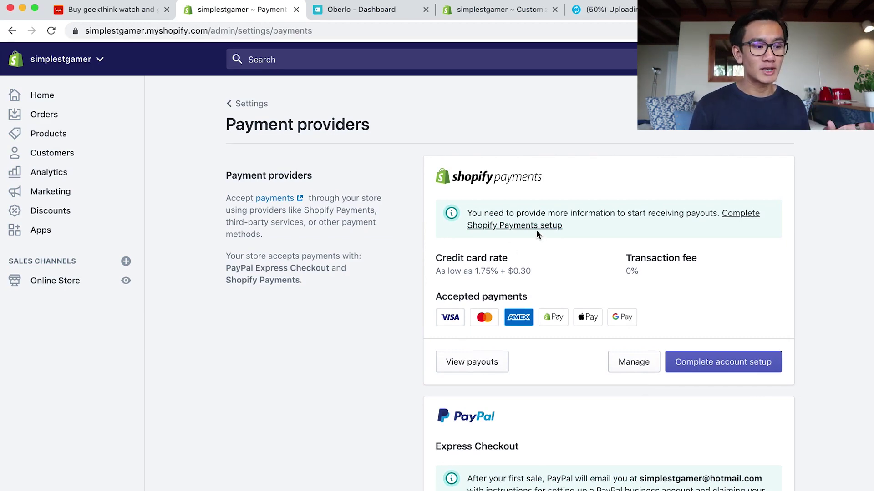
{"action": "left_click", "coordinate": [623, 361]}
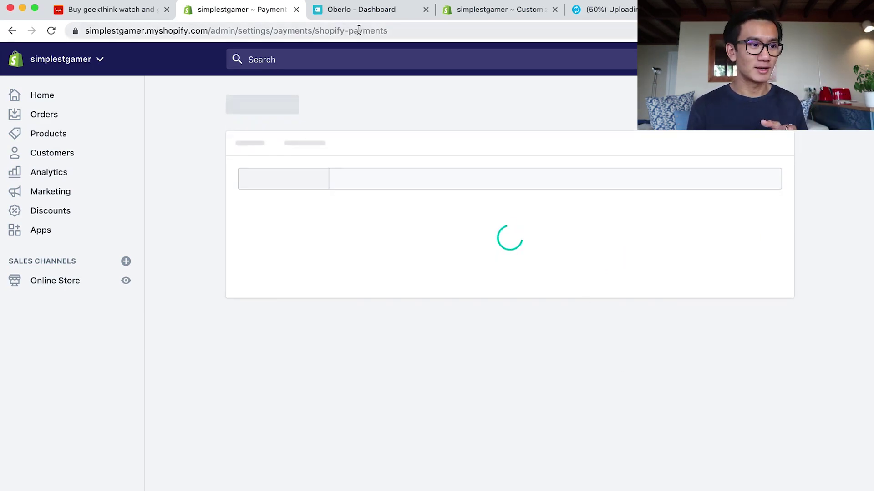
{"action": "left_click", "coordinate": [359, 16]}
{"action": "scroll", "coordinate": [351, 245], "scroll_direction": "down", "scroll_amount": 2}
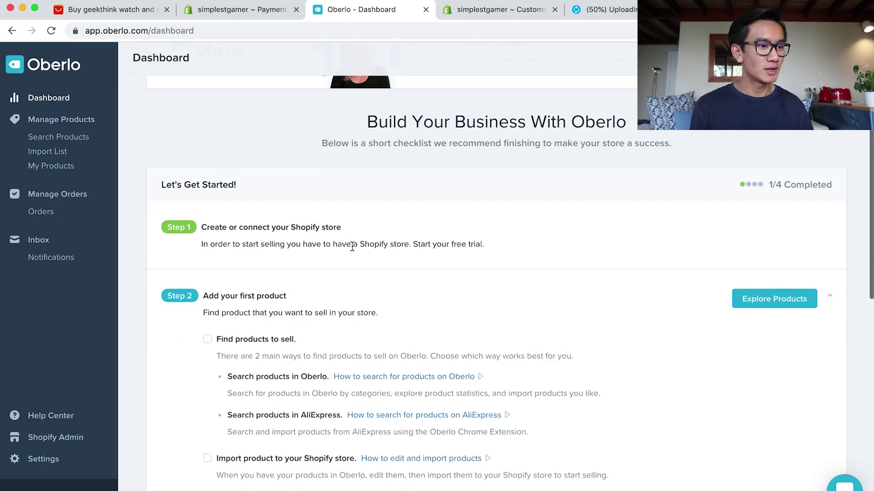
{"action": "scroll", "coordinate": [351, 246], "scroll_direction": "up", "scroll_amount": 2}
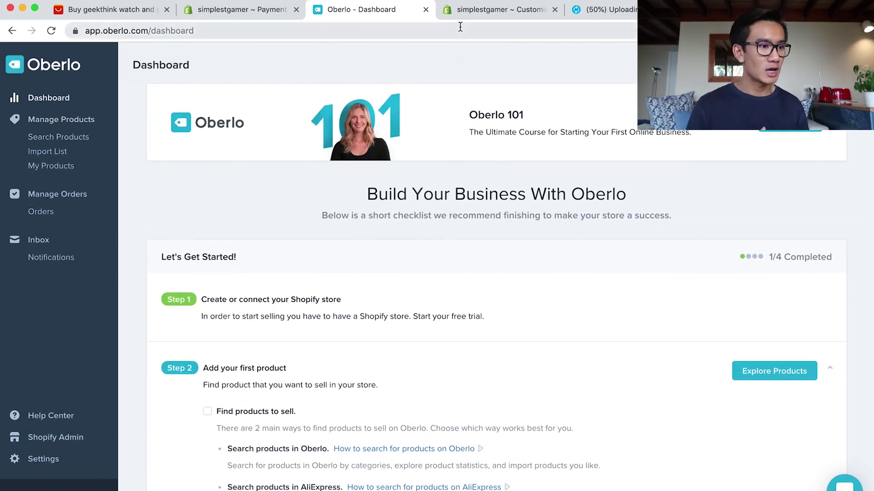
{"action": "left_click", "coordinate": [193, 13]}
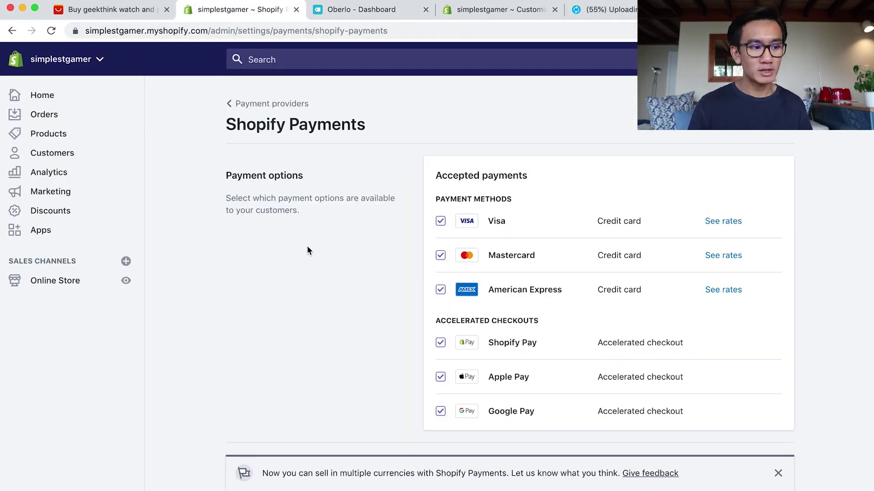
{"action": "scroll", "coordinate": [308, 247], "scroll_direction": "down", "scroll_amount": 5}
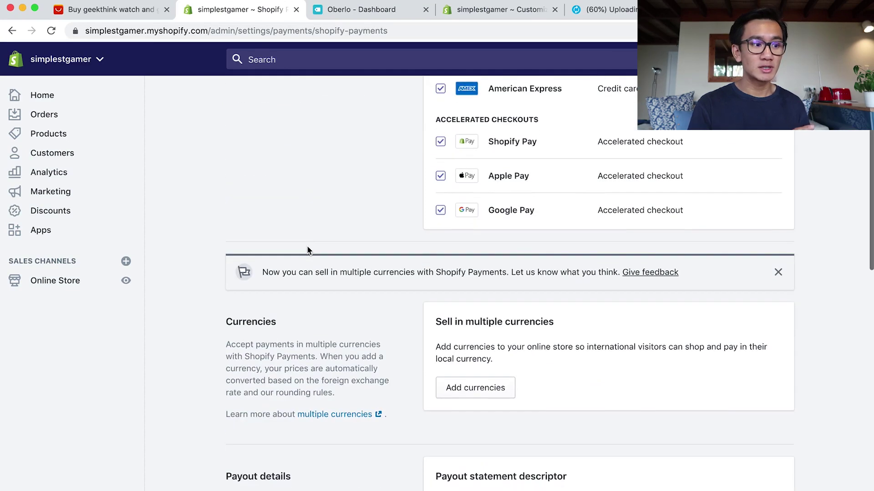
Add US Dollar as an enabled currency in Shopify Payments.
{"action": "left_click", "coordinate": [471, 392]}
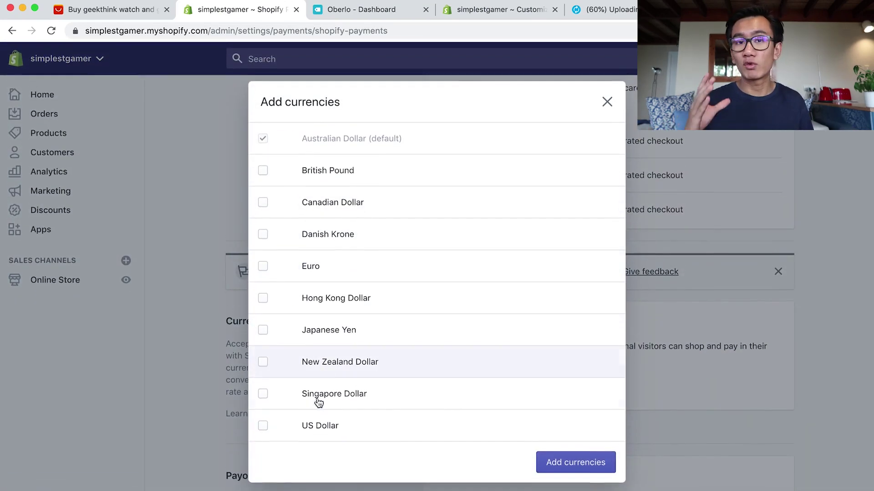
{"action": "left_click", "coordinate": [264, 425]}
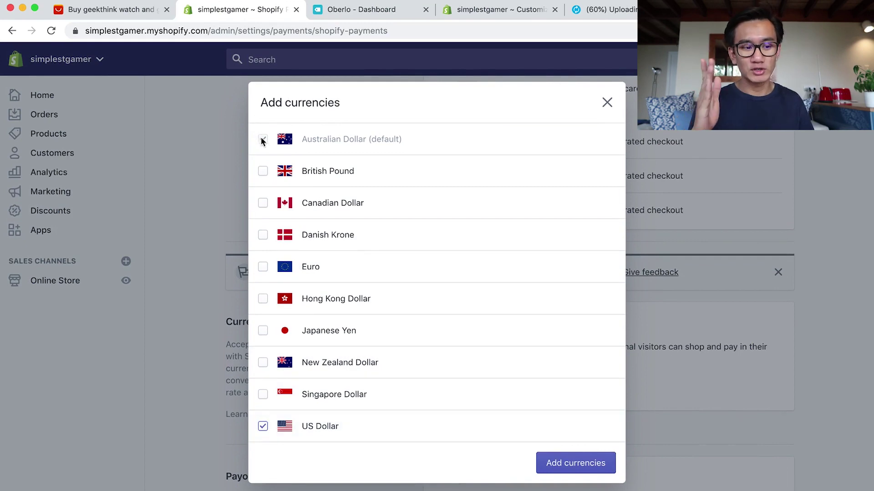
{"action": "left_click", "coordinate": [551, 465]}
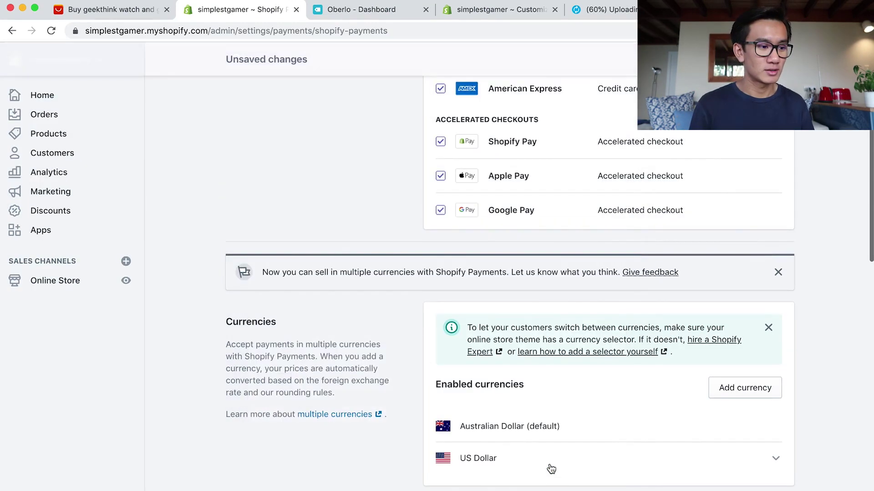
Add New Zealand Dollar, Yen, Singapore Dollar, Hong Kong Dollar, Euro, Krone, Canadian Dollar and Pound.
{"action": "left_click", "coordinate": [714, 393]}
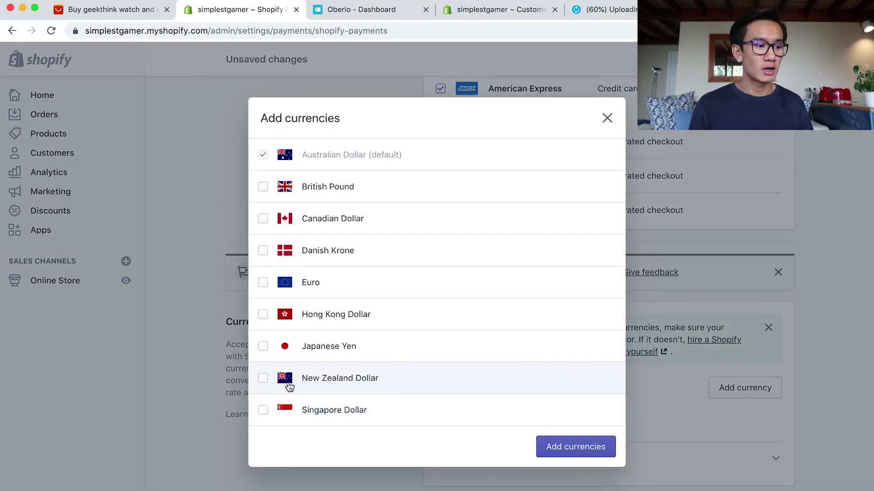
{"action": "left_click", "coordinate": [263, 379]}
{"action": "left_click", "coordinate": [262, 348]}
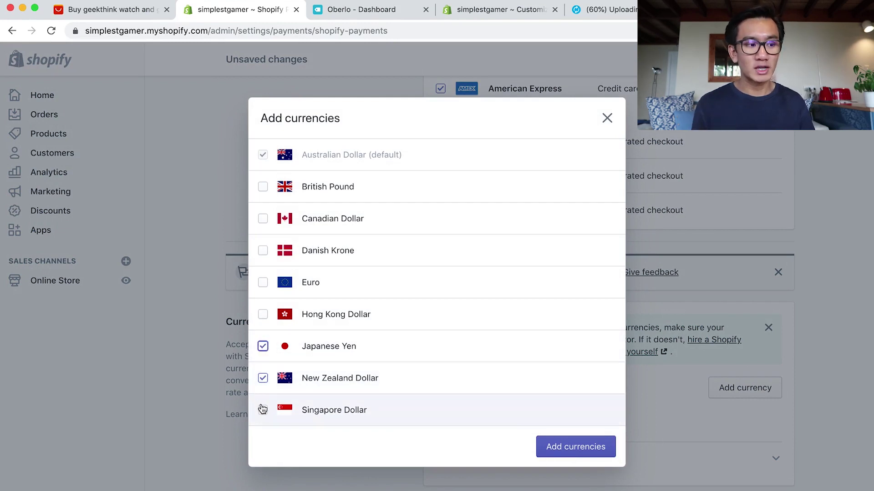
{"action": "left_click", "coordinate": [263, 410]}
{"action": "left_click", "coordinate": [263, 315]}
{"action": "left_click", "coordinate": [263, 281]}
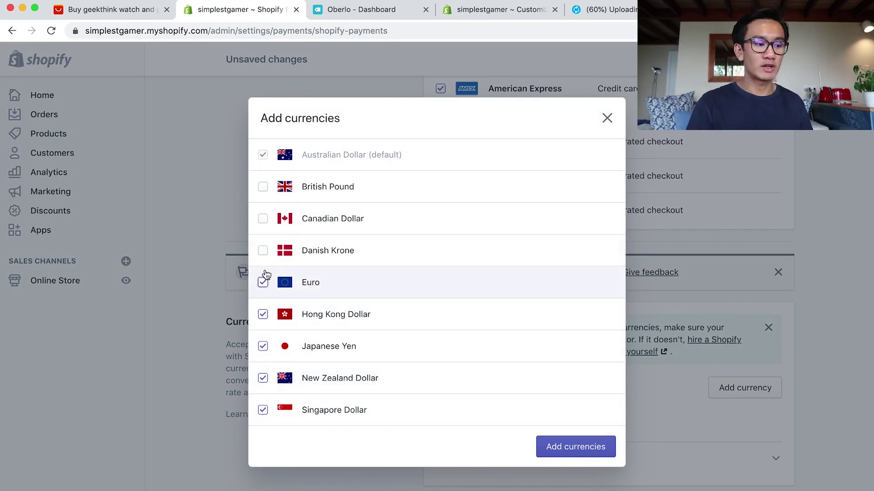
{"action": "left_click", "coordinate": [265, 248]}
{"action": "left_click", "coordinate": [262, 218]}
{"action": "left_click", "coordinate": [263, 186]}
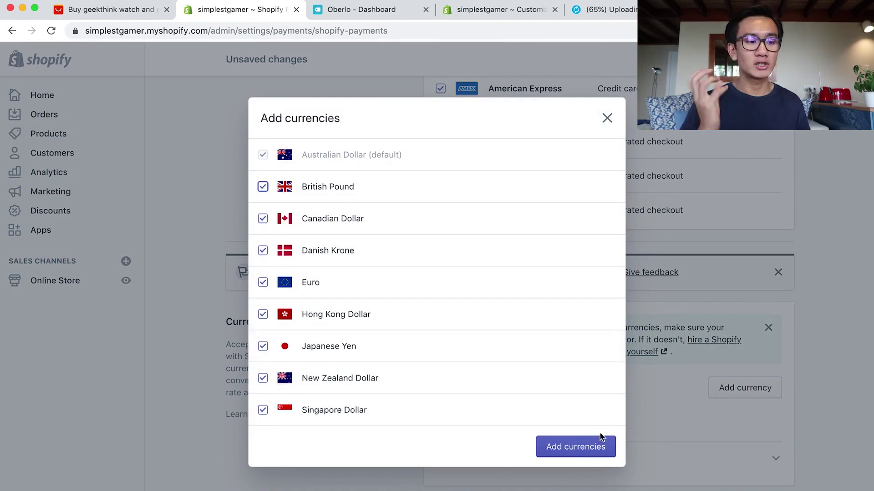
{"action": "left_click", "coordinate": [600, 436]}
{"action": "scroll", "coordinate": [634, 446], "scroll_direction": "up", "scroll_amount": 3}
{"action": "scroll", "coordinate": [362, 209], "scroll_direction": "up", "scroll_amount": 2}
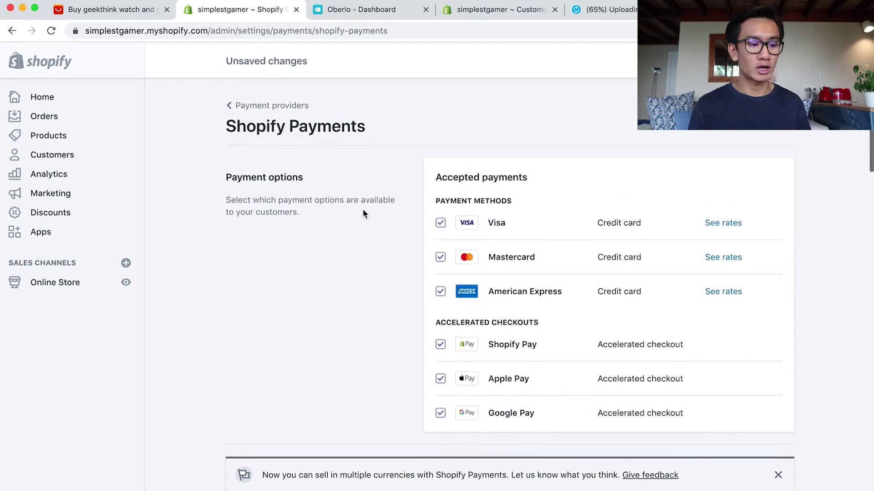
Replace the payout statement descriptor 'Shopify' with '360 Glide'.
{"action": "scroll", "coordinate": [383, 253], "scroll_direction": "down", "scroll_amount": 5}
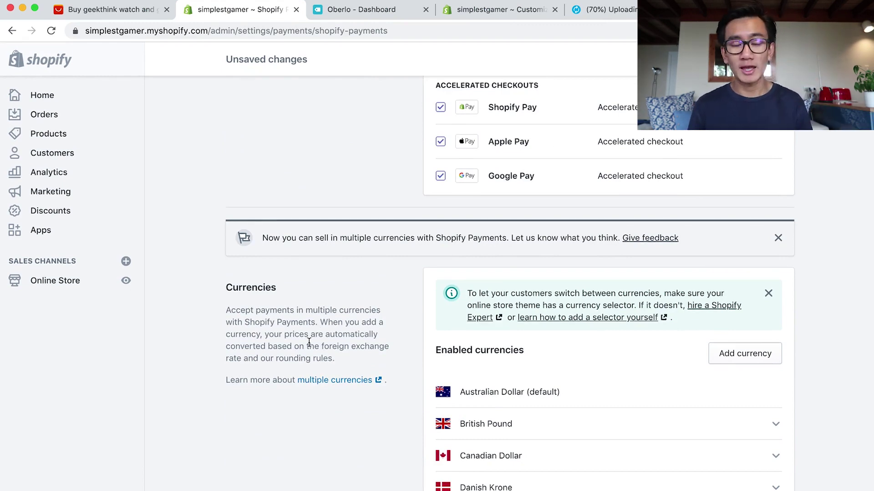
{"action": "scroll", "coordinate": [423, 378], "scroll_direction": "down", "scroll_amount": 10}
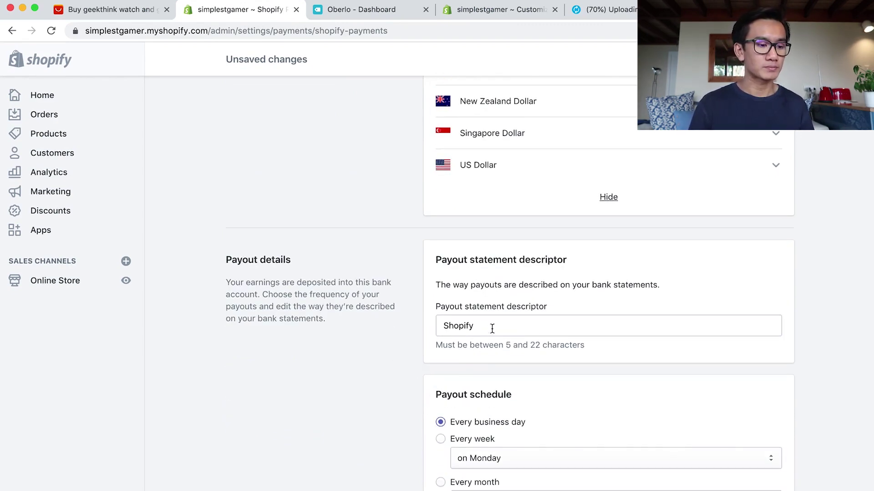
{"action": "left_click", "coordinate": [491, 327]}
{"action": "double_click", "coordinate": [468, 324]}
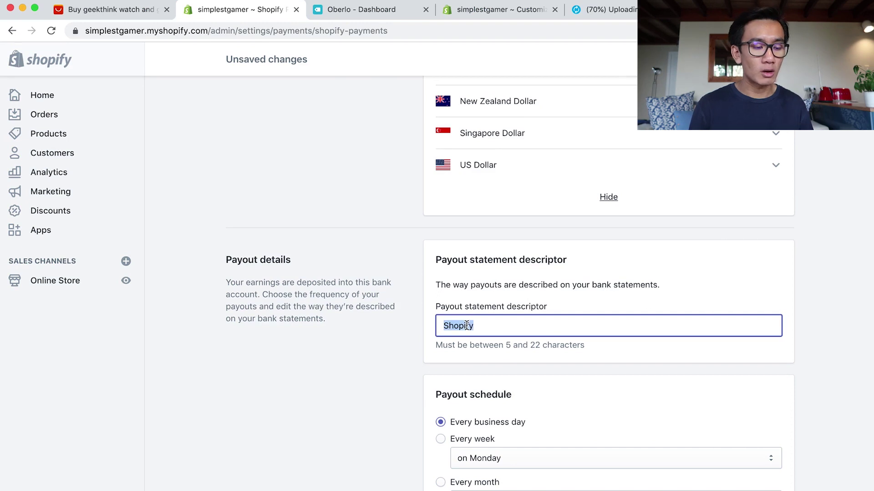
{"action": "type", "text": "360g"}
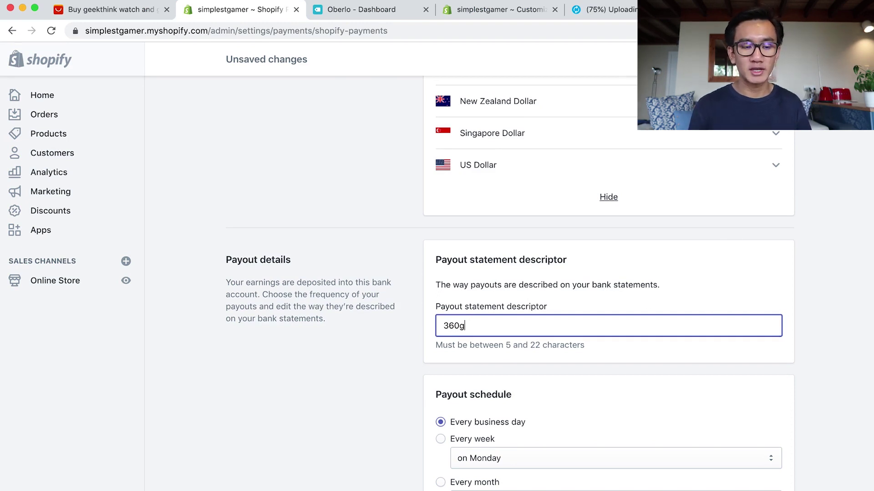
{"action": "type", "text": "lide"}
{"action": "key", "text": "BackSpace"}
{"action": "key", "text": "BackSpace"}
{"action": "key", "text": "BackSpace"}
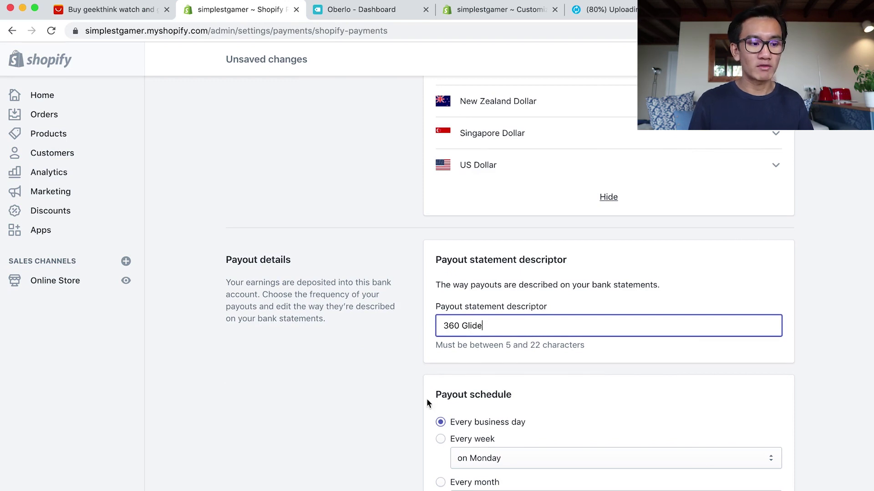
{"action": "scroll", "coordinate": [427, 399], "scroll_direction": "down", "scroll_amount": 10}
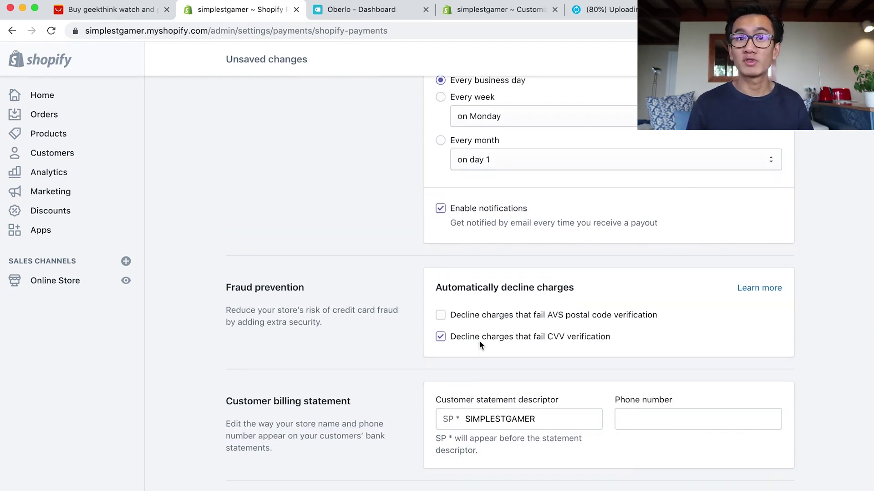
Set the customer statement descriptor to 360Glide, stop declining CVV failures, and enter the store phone number.
{"action": "scroll", "coordinate": [479, 341], "scroll_direction": "down", "scroll_amount": 2}
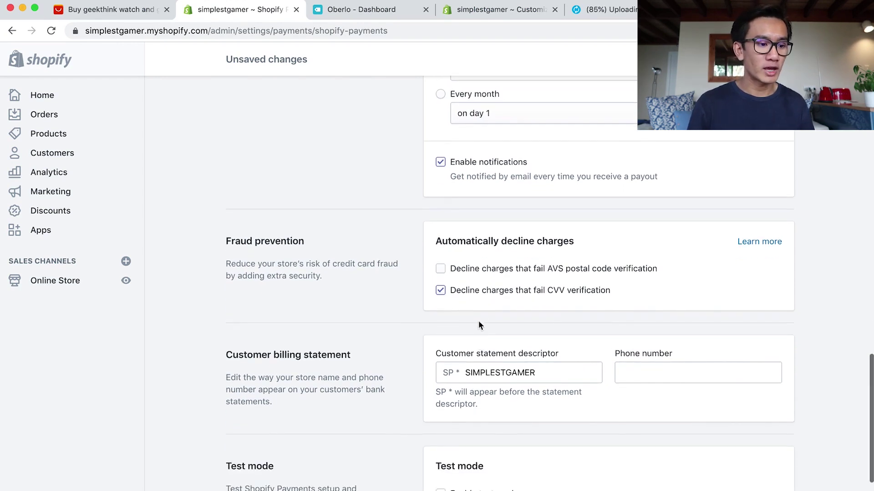
{"action": "double_click", "coordinate": [513, 372]}
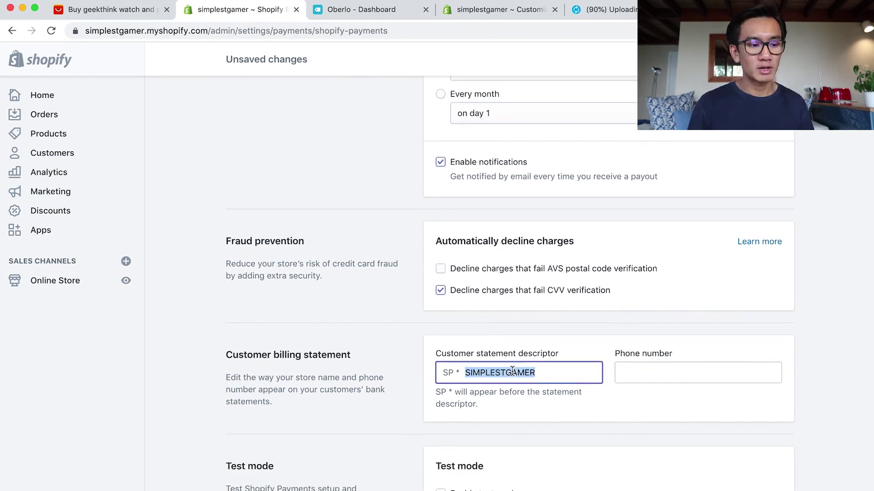
{"action": "type", "text": "360"}
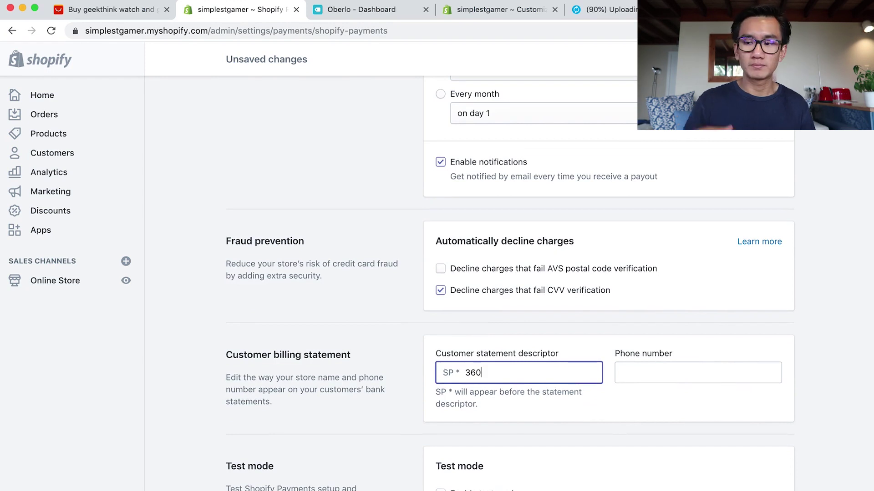
{"action": "type", "text": "Glide"}
{"action": "left_click", "coordinate": [440, 290]}
{"action": "left_click", "coordinate": [673, 371]}
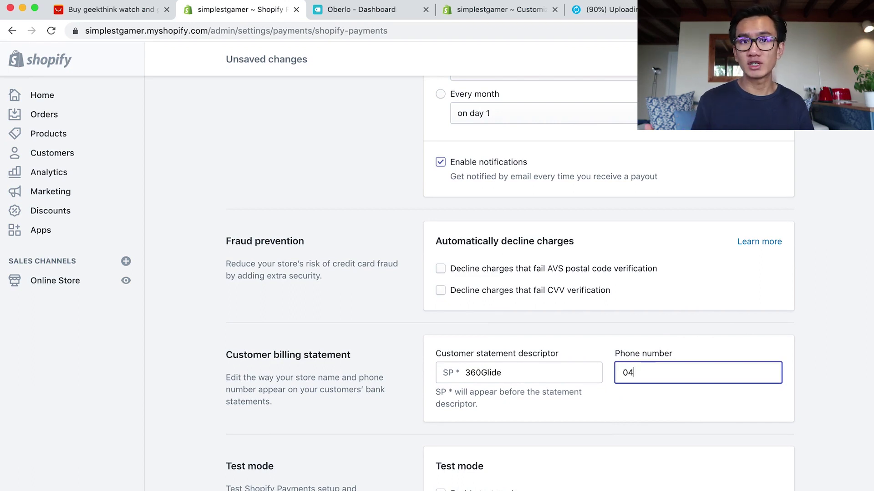
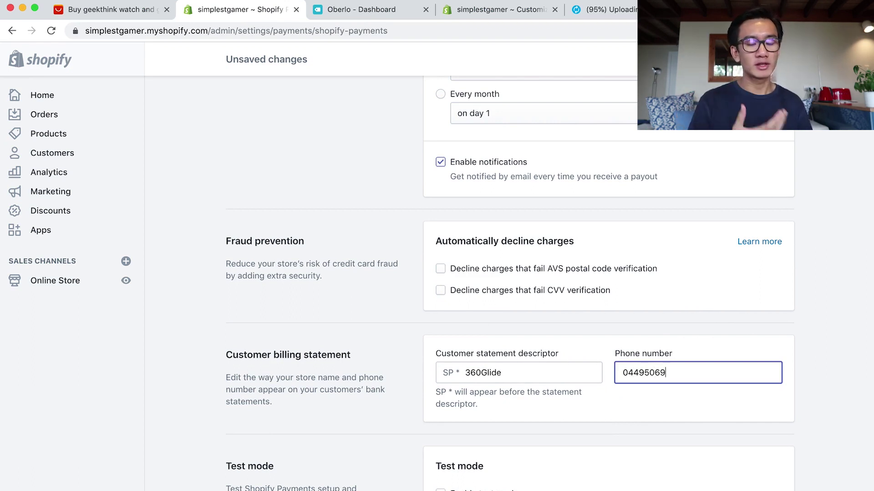
{"action": "scroll", "coordinate": [631, 414], "scroll_direction": "down", "scroll_amount": 2}
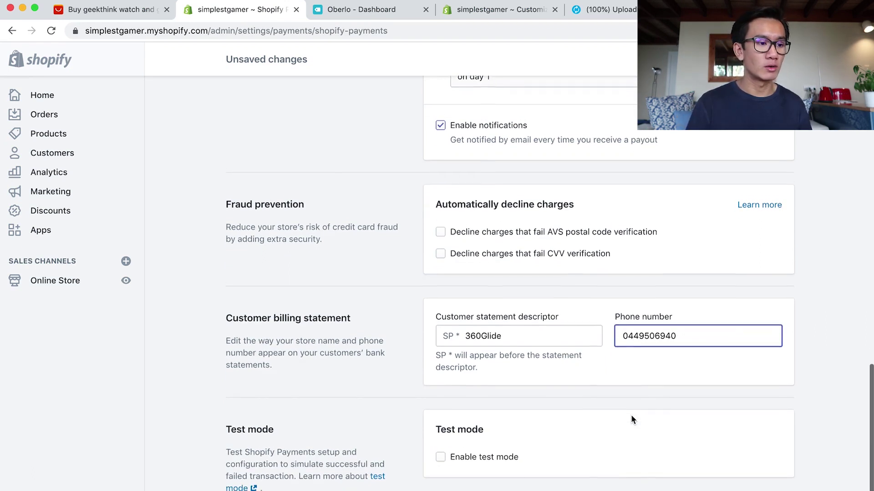
{"action": "left_click", "coordinate": [793, 135]}
Review the page and save the Shopify Payments settings.
{"action": "scroll", "coordinate": [793, 188], "scroll_direction": "up", "scroll_amount": 20}
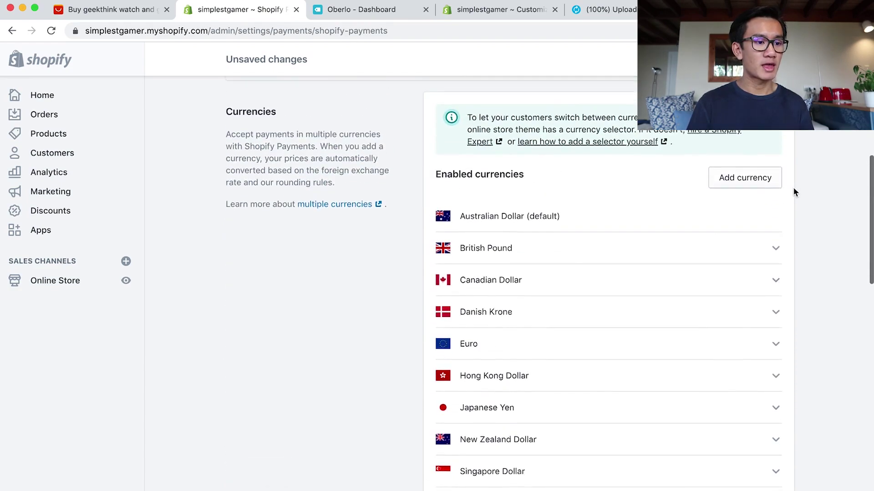
{"action": "scroll", "coordinate": [793, 189], "scroll_direction": "down", "scroll_amount": 15}
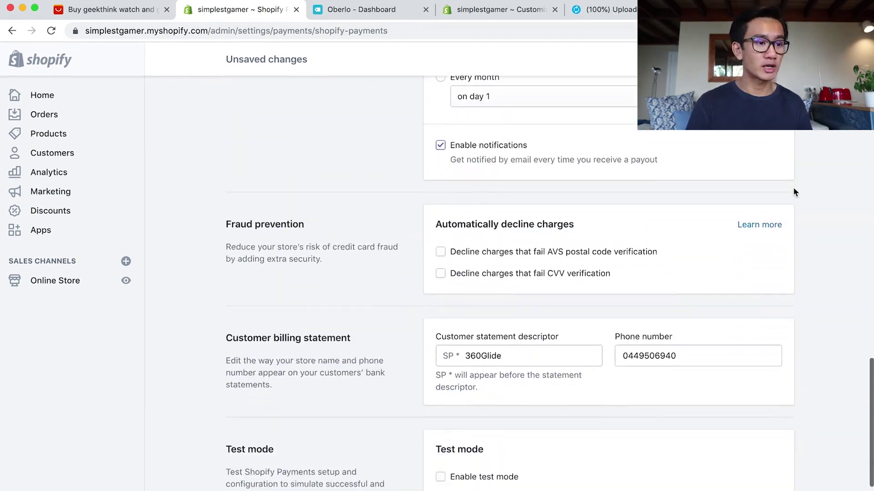
{"action": "scroll", "coordinate": [793, 188], "scroll_direction": "up", "scroll_amount": 3}
{"action": "scroll", "coordinate": [793, 188], "scroll_direction": "up", "scroll_amount": 20}
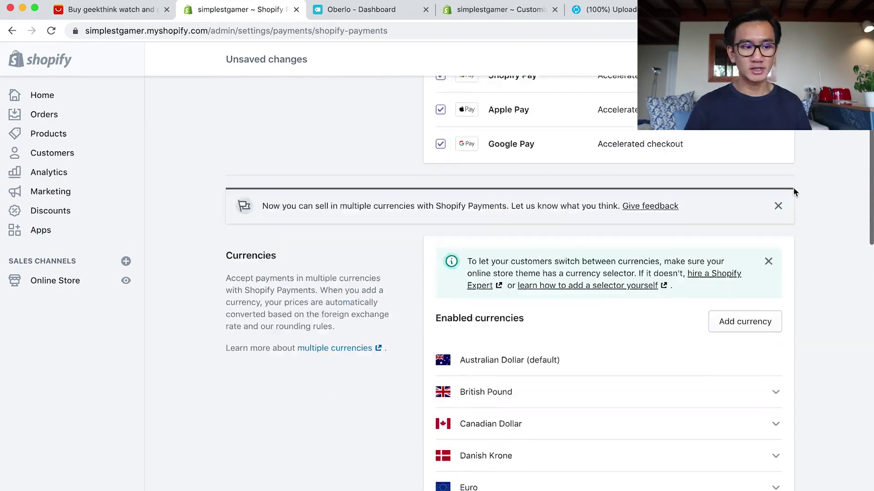
{"action": "scroll", "coordinate": [735, 211], "scroll_direction": "down", "scroll_amount": 20}
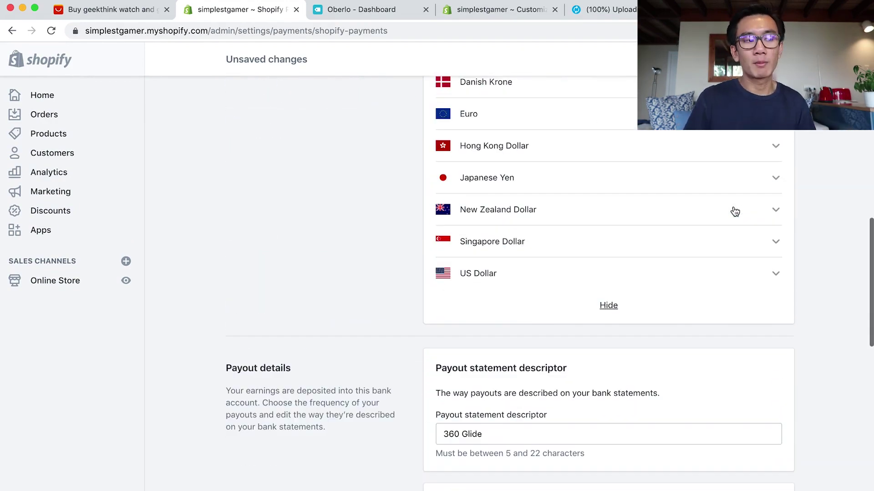
{"action": "scroll", "coordinate": [735, 212], "scroll_direction": "down", "scroll_amount": 2}
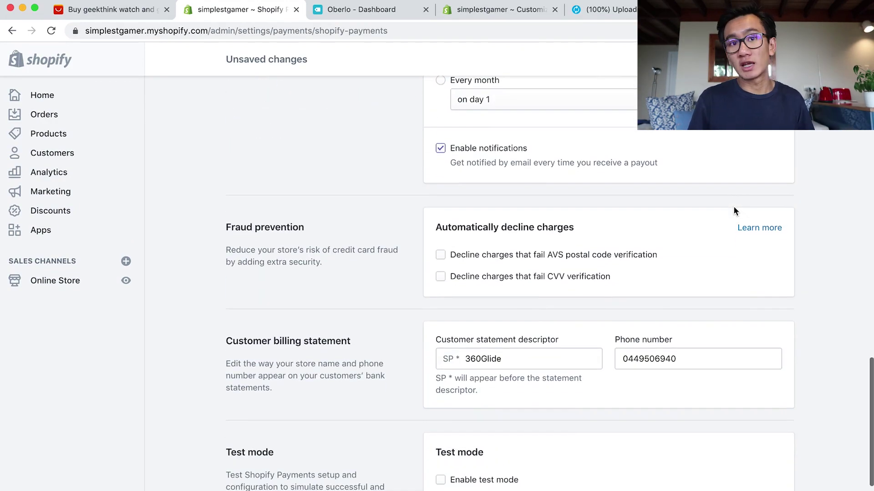
{"action": "key", "text": "super+r"}
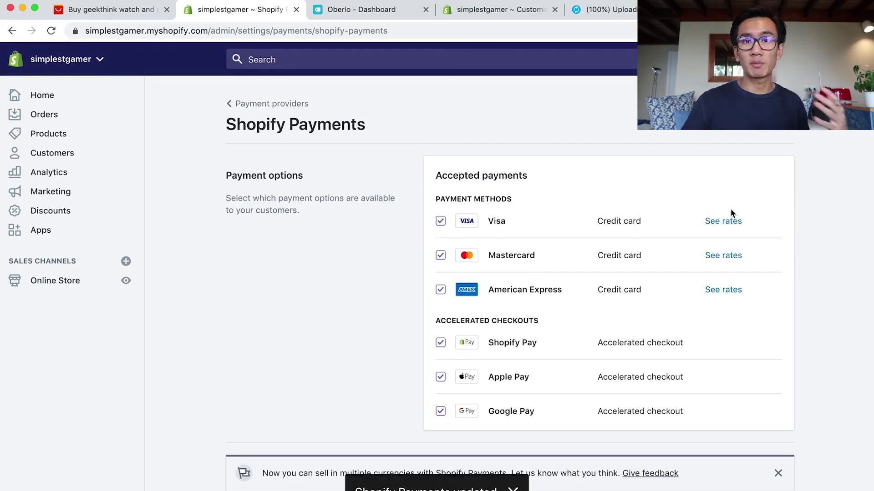
{"action": "scroll", "coordinate": [730, 209], "scroll_direction": "down", "scroll_amount": 20}
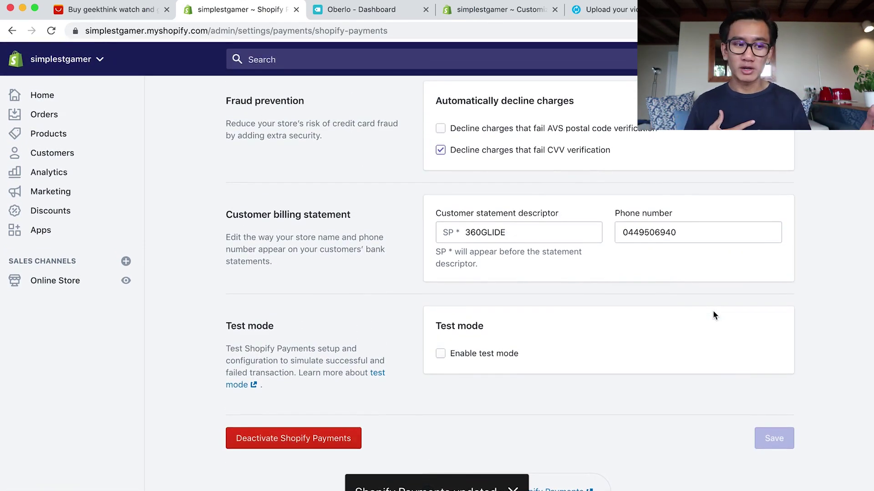
{"action": "scroll", "coordinate": [526, 354], "scroll_direction": "up", "scroll_amount": 10}
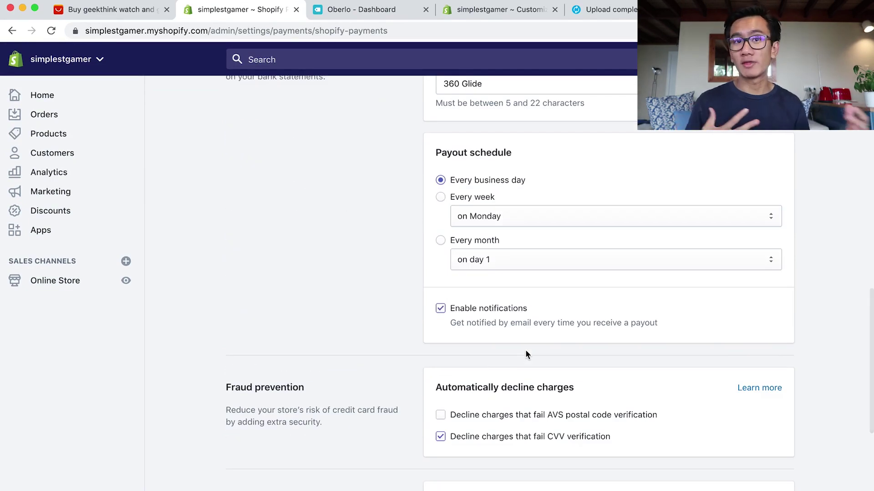
{"action": "scroll", "coordinate": [525, 354], "scroll_direction": "up", "scroll_amount": 10}
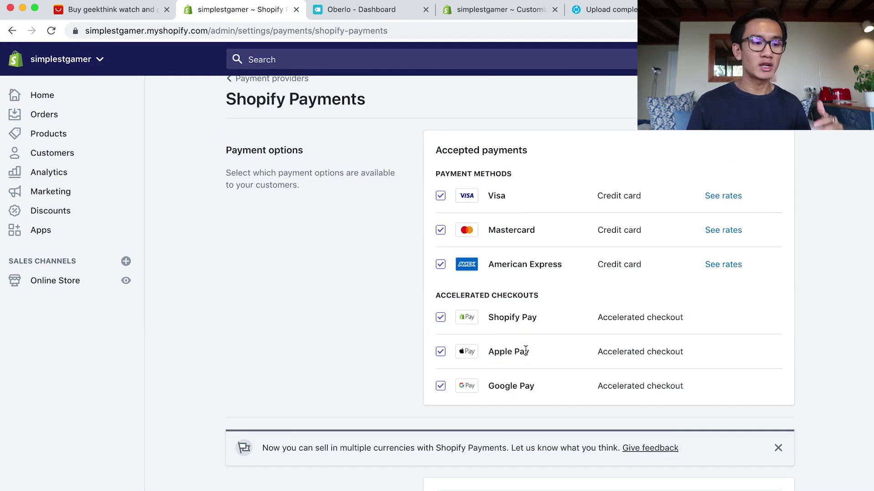
{"action": "scroll", "coordinate": [525, 354], "scroll_direction": "down", "scroll_amount": 4}
{"action": "scroll", "coordinate": [627, 296], "scroll_direction": "up", "scroll_amount": 5}
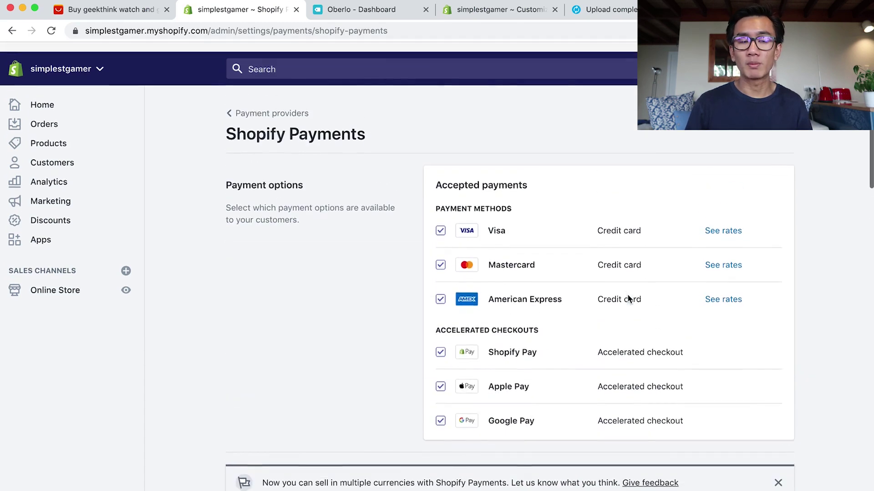
Continue the Shopify Payments account setup from Payment providers, then bring up the finished Vimeo upload.
{"action": "left_click", "coordinate": [254, 107]}
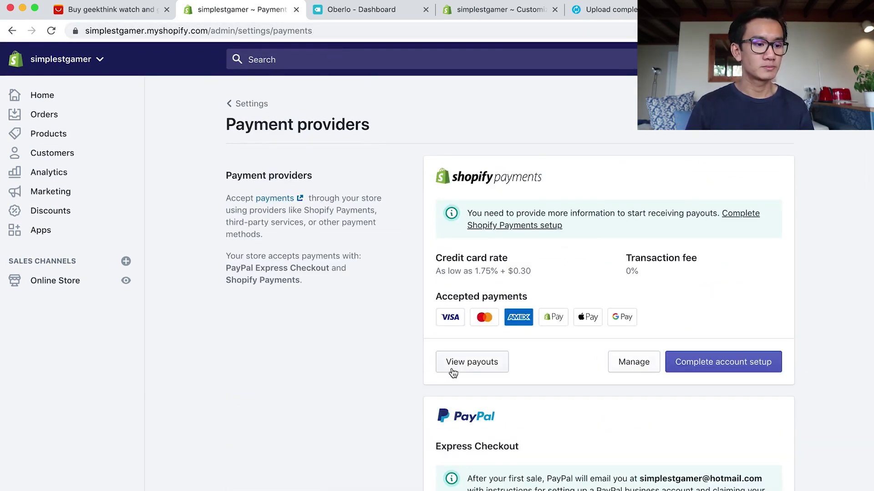
{"action": "left_click", "coordinate": [723, 365]}
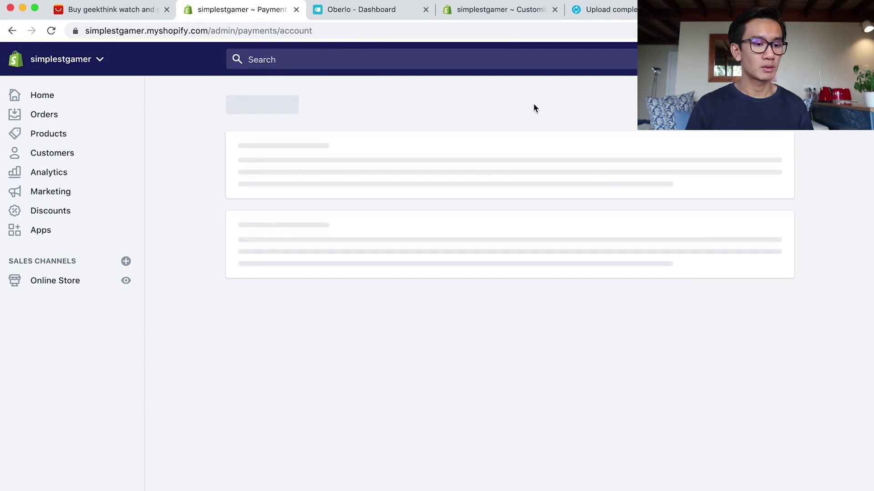
{"action": "left_click", "coordinate": [605, 14]}
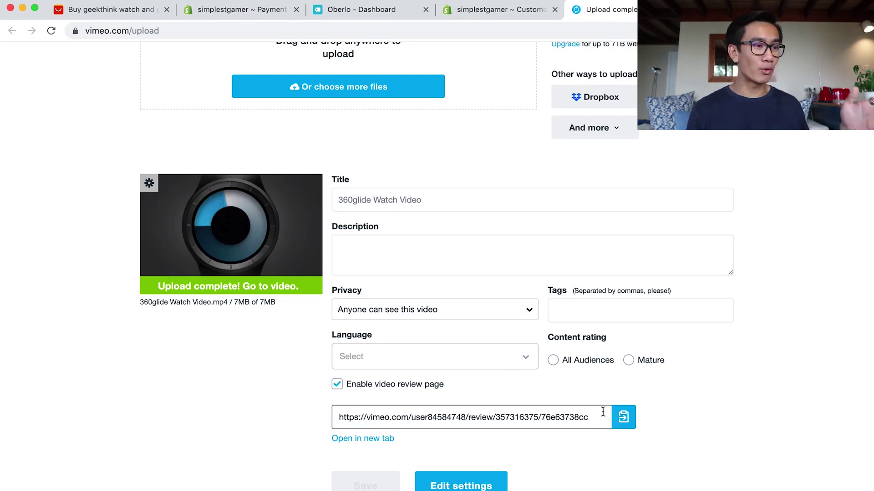
Copy the Vimeo review link and open the home page Video section in the theme customizer.
{"action": "left_click", "coordinate": [622, 415]}
{"action": "left_click", "coordinate": [475, 14]}
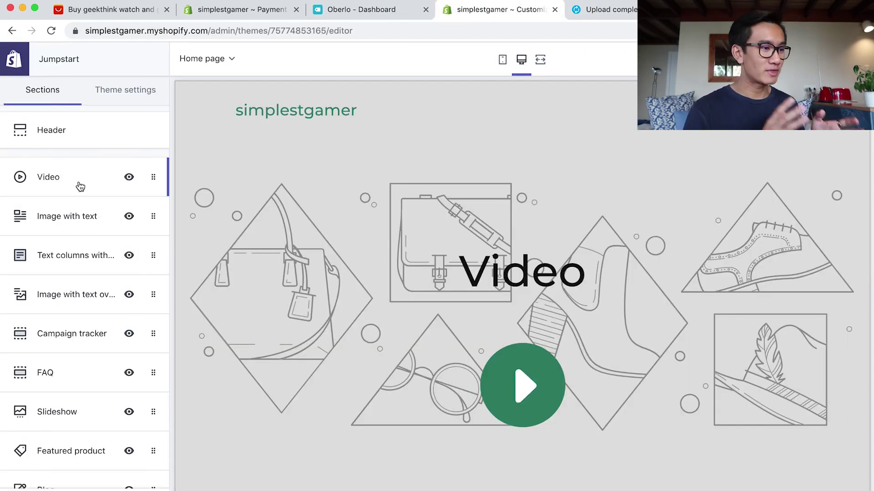
{"action": "scroll", "coordinate": [87, 212], "scroll_direction": "down", "scroll_amount": 3}
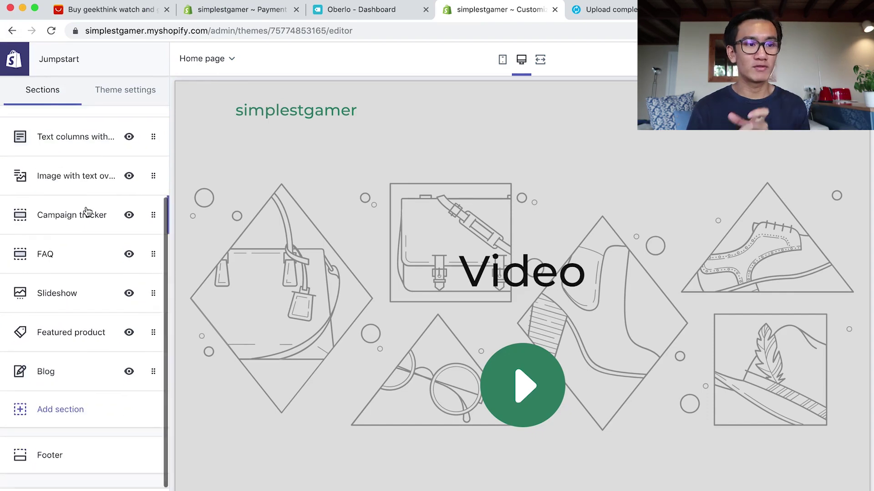
{"action": "scroll", "coordinate": [87, 212], "scroll_direction": "up", "scroll_amount": 3}
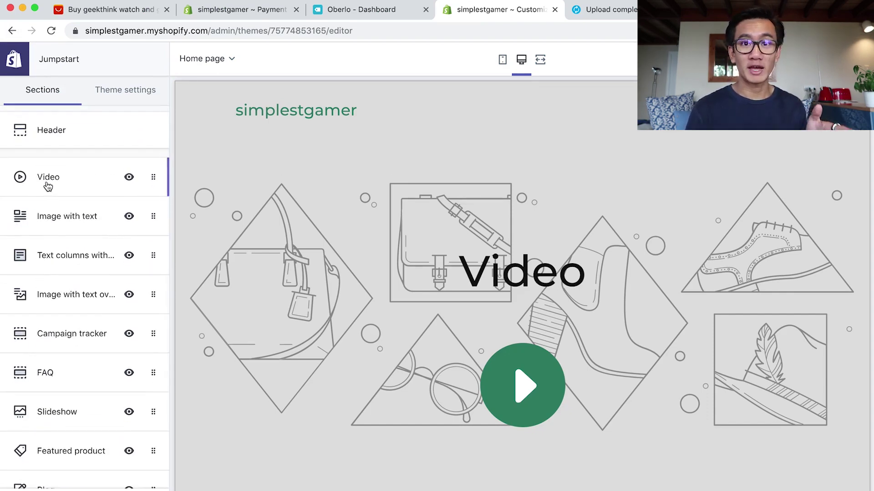
{"action": "left_click", "coordinate": [47, 180]}
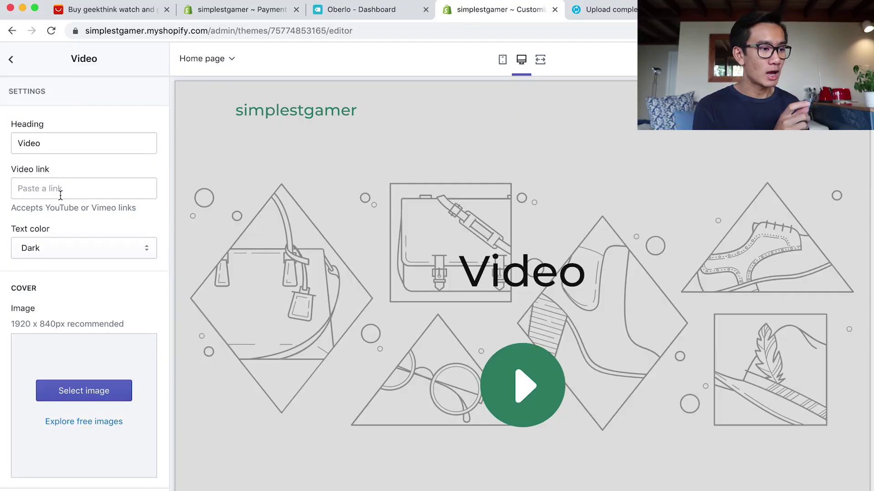
{"action": "left_click", "coordinate": [61, 192]}
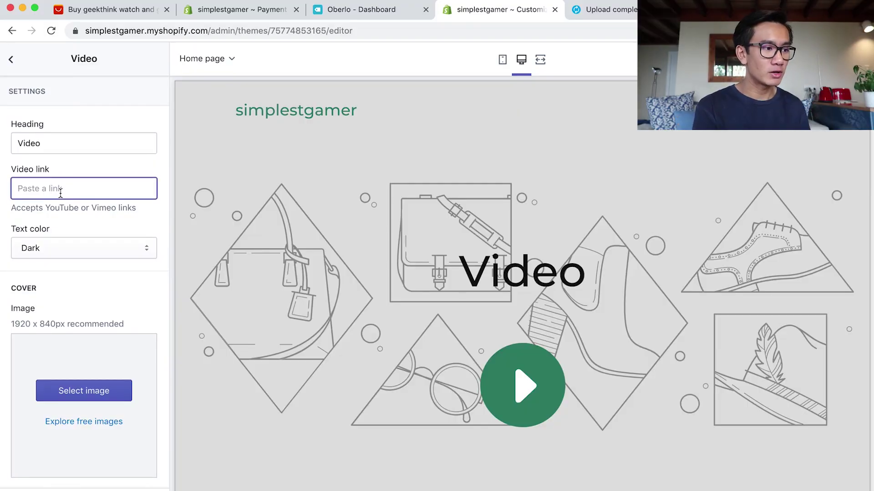
{"action": "key", "text": "super+v"}
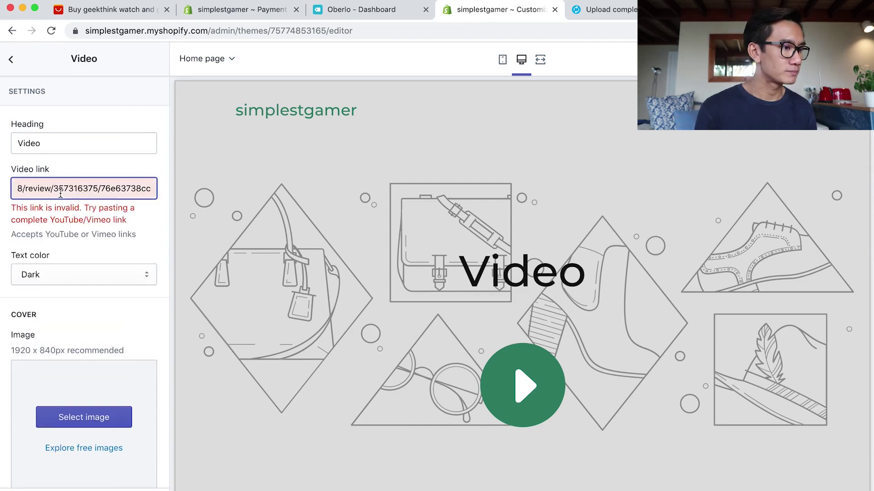
{"action": "key", "text": "super+a"}
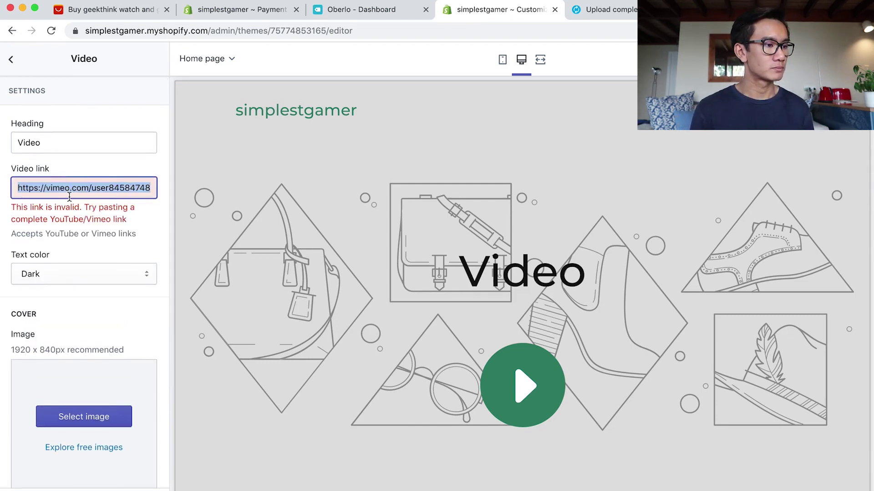
{"action": "left_click_drag", "start_coordinate": [47, 189], "coordinate": [18, 190]}
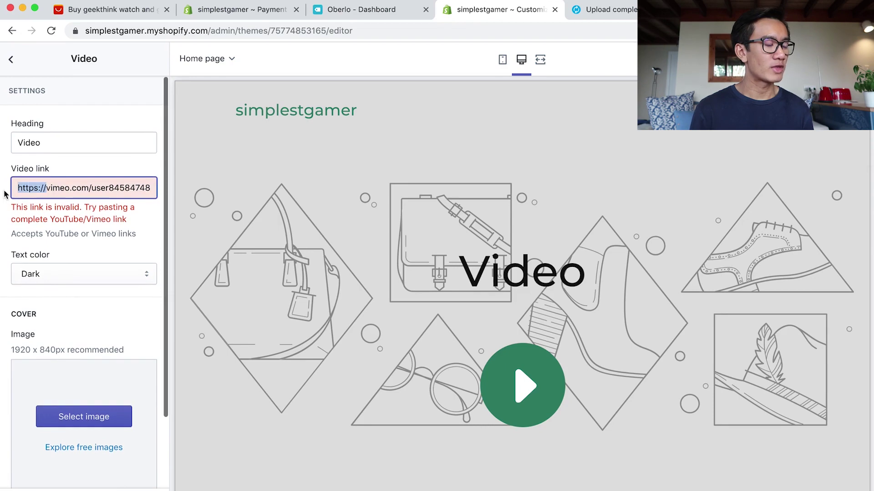
{"action": "key", "text": "BackSpace"}
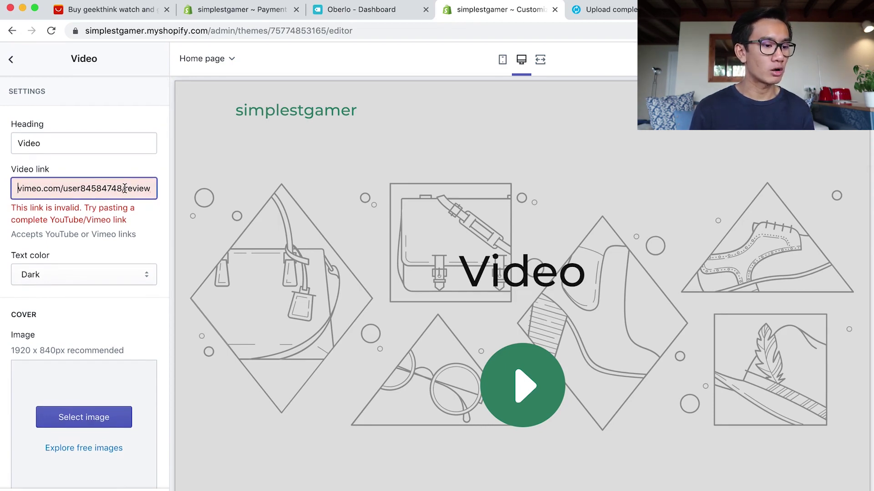
{"action": "key", "text": "ctrl+Tab"}
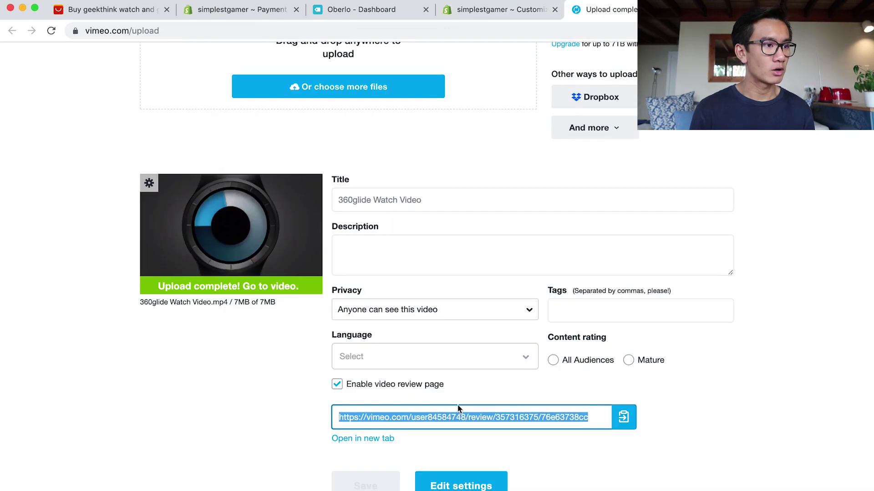
Open the 360glide Watch Video review page in a new tab, close the upload tab, and move Oberlo's tab left.
{"action": "left_click", "coordinate": [377, 442]}
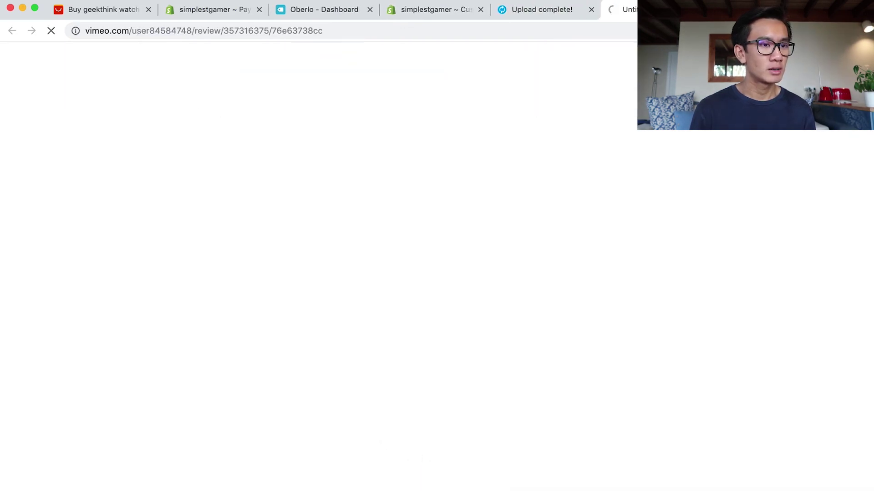
{"action": "left_click", "coordinate": [590, 10]}
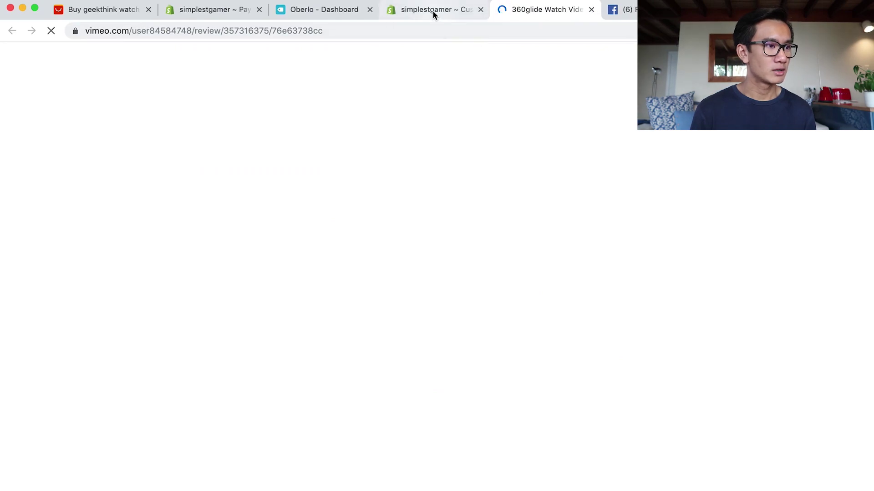
{"action": "left_click", "coordinate": [433, 13]}
{"action": "left_click", "coordinate": [330, 11]}
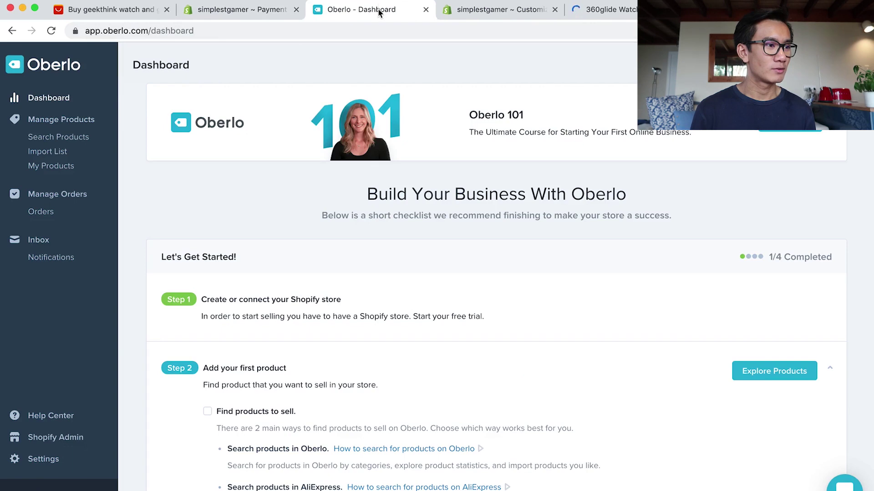
{"action": "left_click_drag", "start_coordinate": [378, 12], "coordinate": [199, 15]}
Search Google for 'oberlo chrome' from the Oberlo tab's address bar.
{"action": "left_click", "coordinate": [215, 24]}
{"action": "type", "text": "o"}
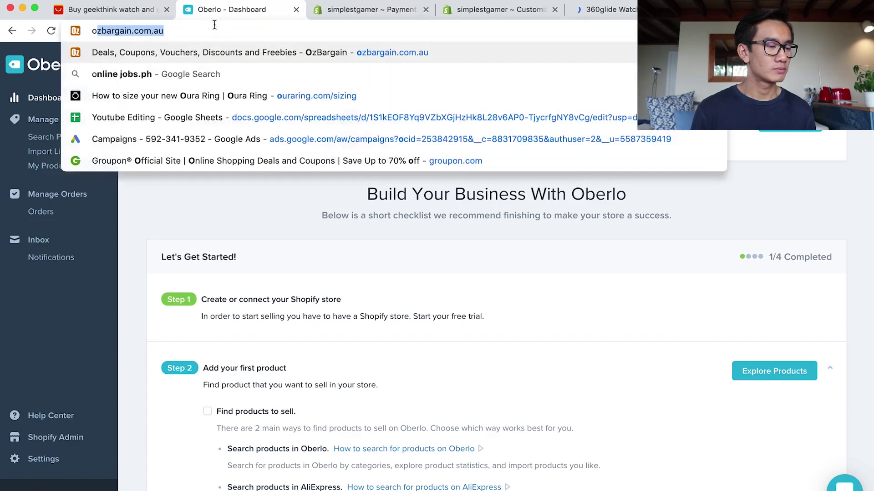
{"action": "type", "text": "berlo chrome"}
{"action": "key", "text": "Return"}
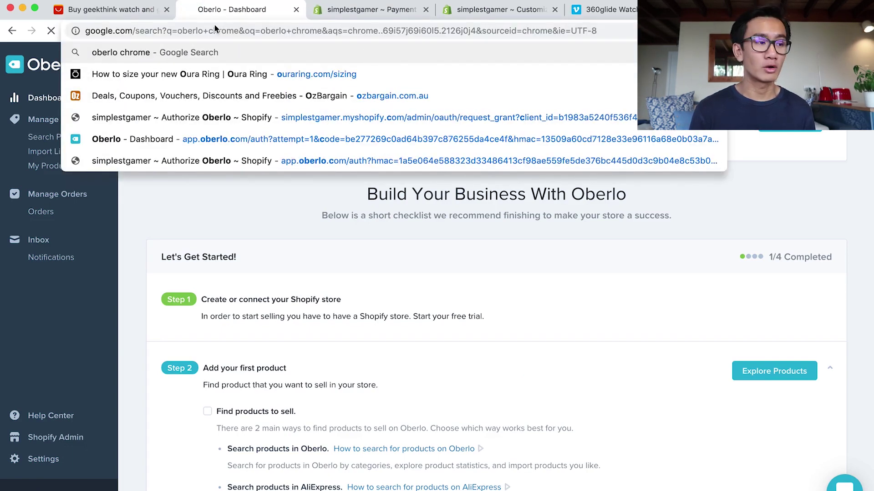
{"action": "key", "text": "ctrl+Tab"}
{"action": "scroll", "coordinate": [279, 233], "scroll_direction": "down", "scroll_amount": 12}
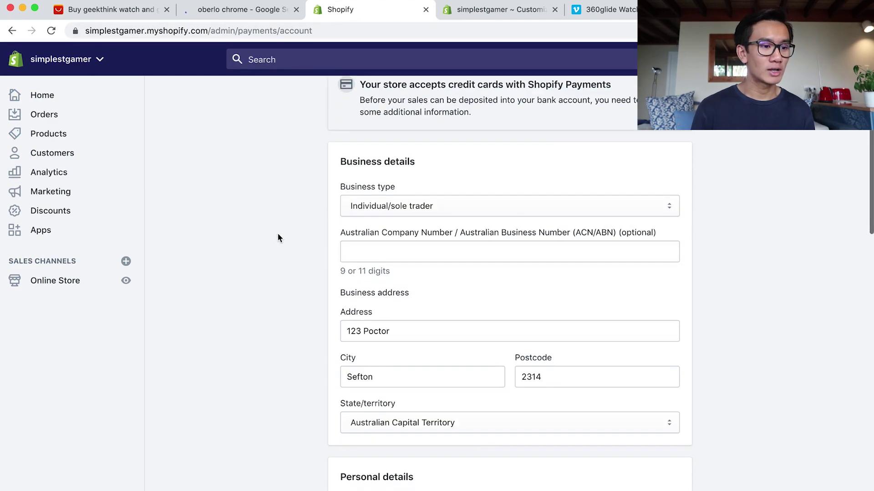
Look over the Shopify Payments account details, then return to the theme editor's Video settings.
{"action": "scroll", "coordinate": [280, 218], "scroll_direction": "down", "scroll_amount": 6}
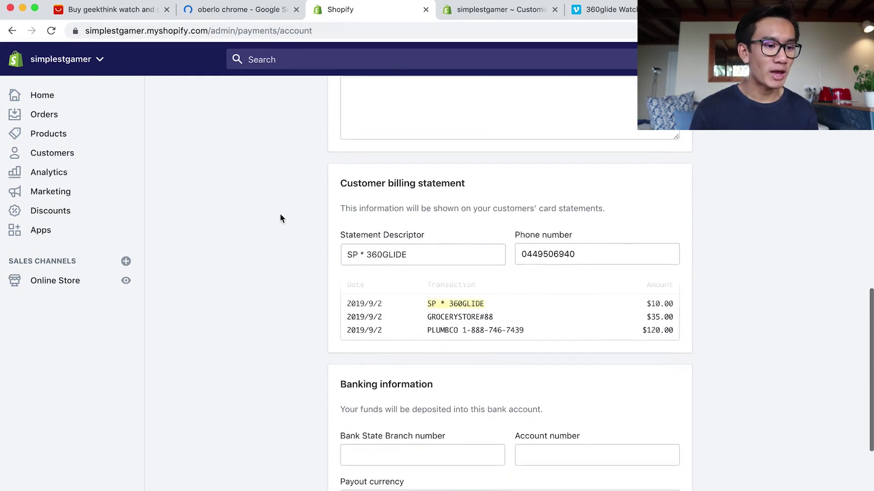
{"action": "scroll", "coordinate": [281, 218], "scroll_direction": "up", "scroll_amount": 4}
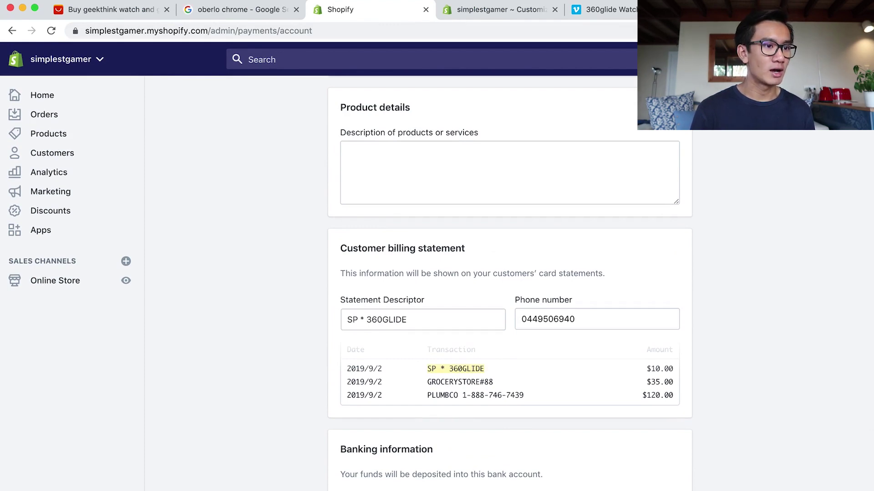
{"action": "left_click", "coordinate": [501, 11]}
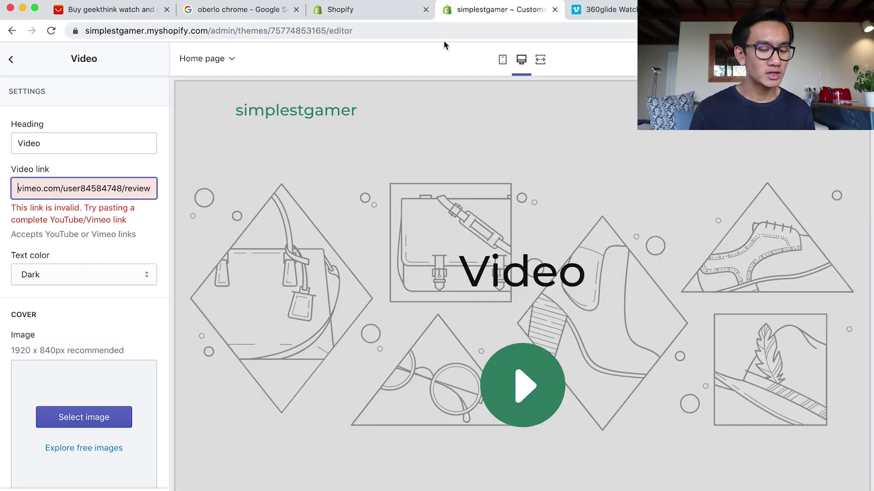
On the 360glide Watch Video review page, dismiss the upgrade popup and head to Vimeo Home.
{"action": "left_click", "coordinate": [611, 10]}
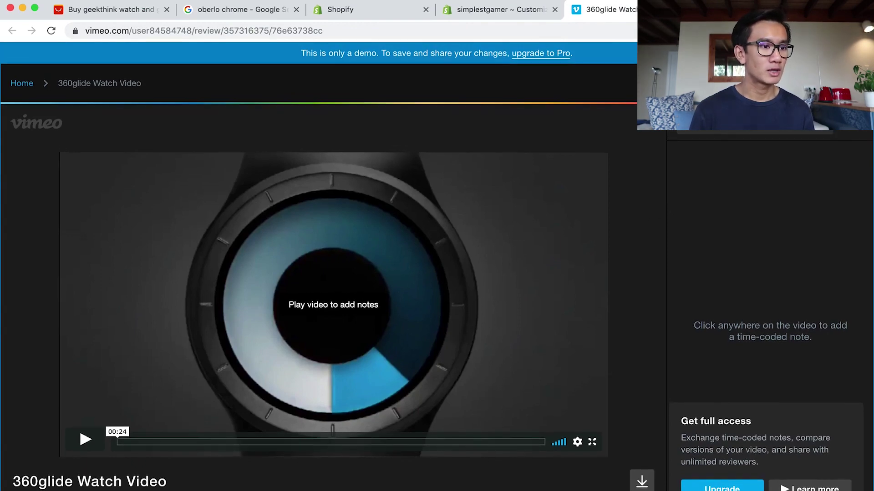
{"action": "mouse_move", "coordinate": [409, 28]}
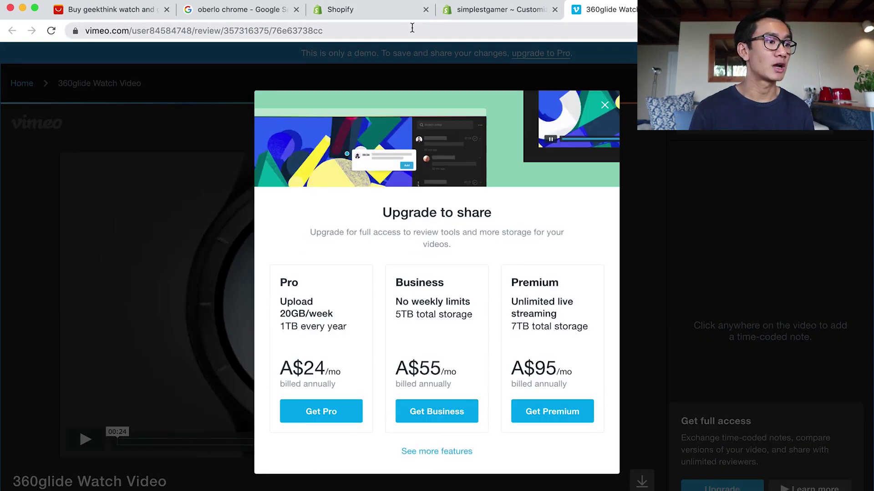
{"action": "left_click", "coordinate": [158, 214]}
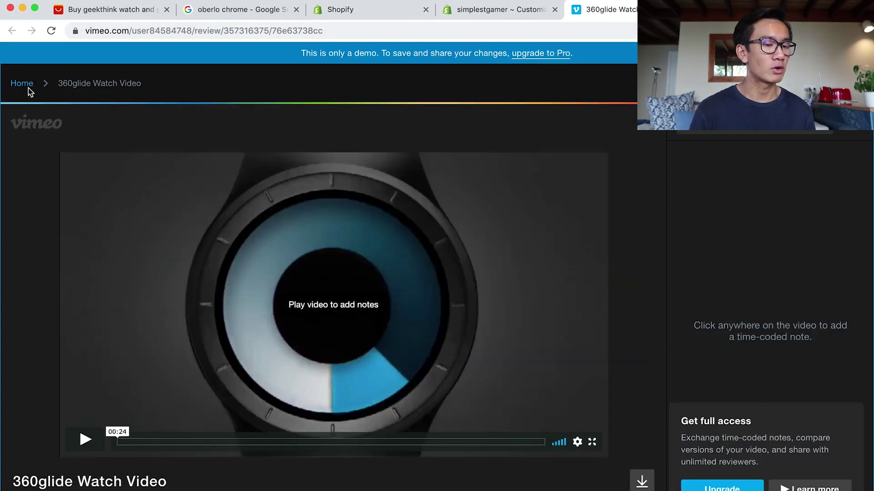
{"action": "left_click", "coordinate": [28, 88]}
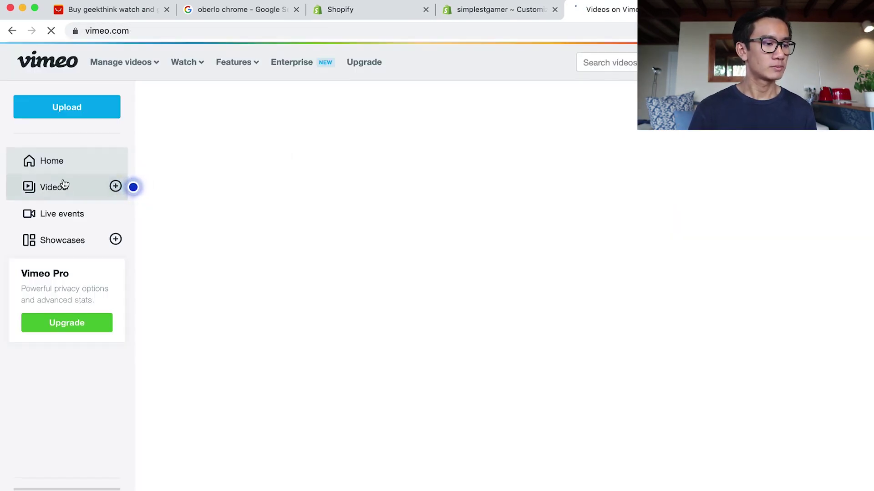
From Vimeo's Videos library, copy the 360glide Watch Video link and go back to the Shopify theme editor.
{"action": "left_click", "coordinate": [65, 184]}
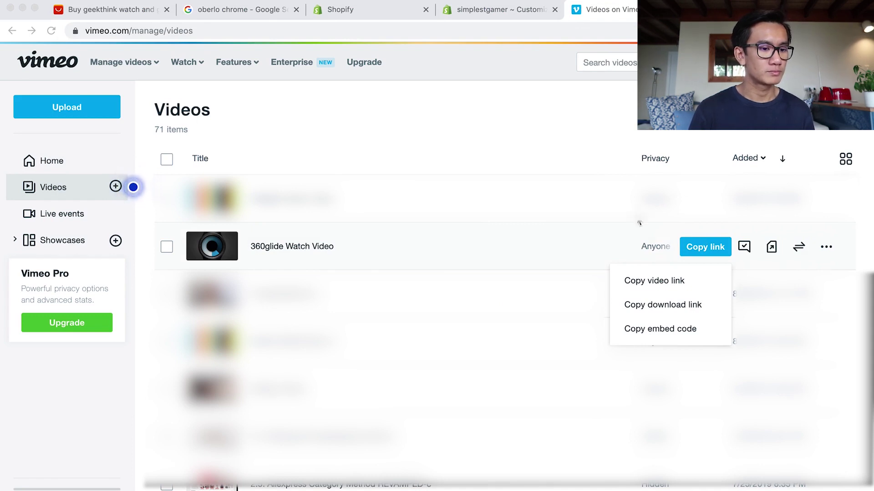
{"action": "left_click", "coordinate": [635, 280]}
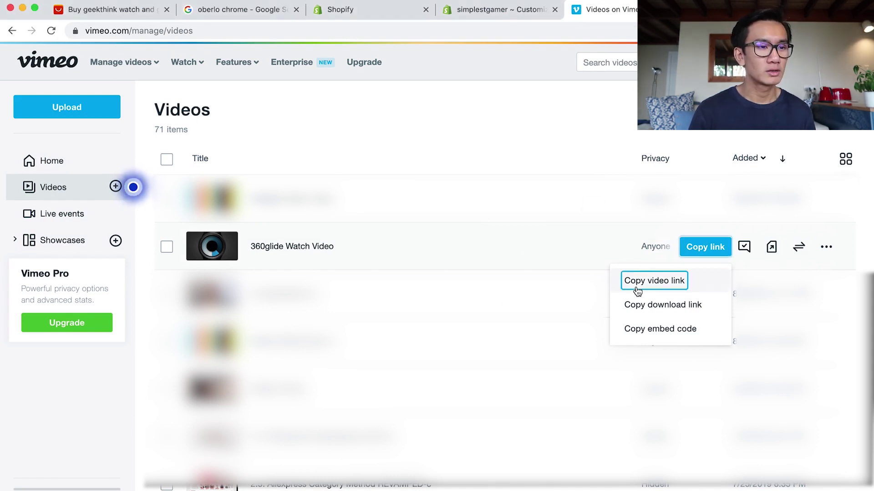
{"action": "left_click", "coordinate": [465, 16]}
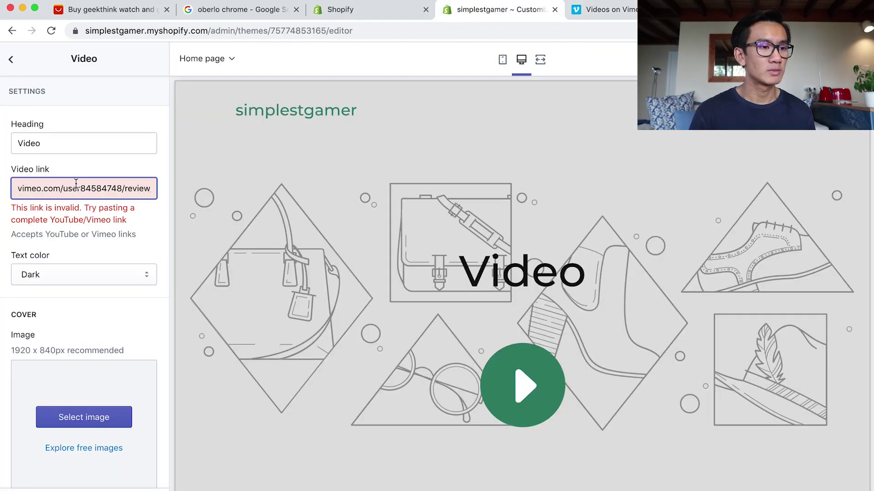
{"action": "triple_click", "coordinate": [76, 186]}
{"action": "key", "text": "super+v"}
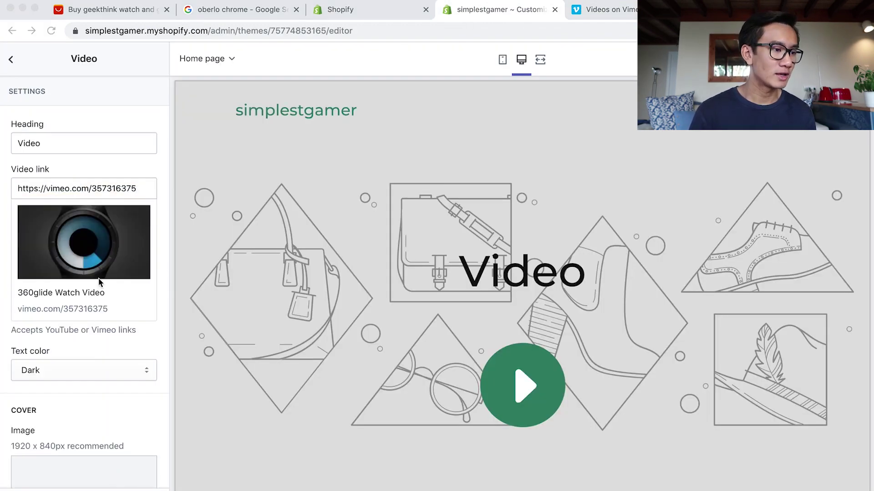
{"action": "scroll", "coordinate": [116, 368], "scroll_direction": "down", "scroll_amount": 3}
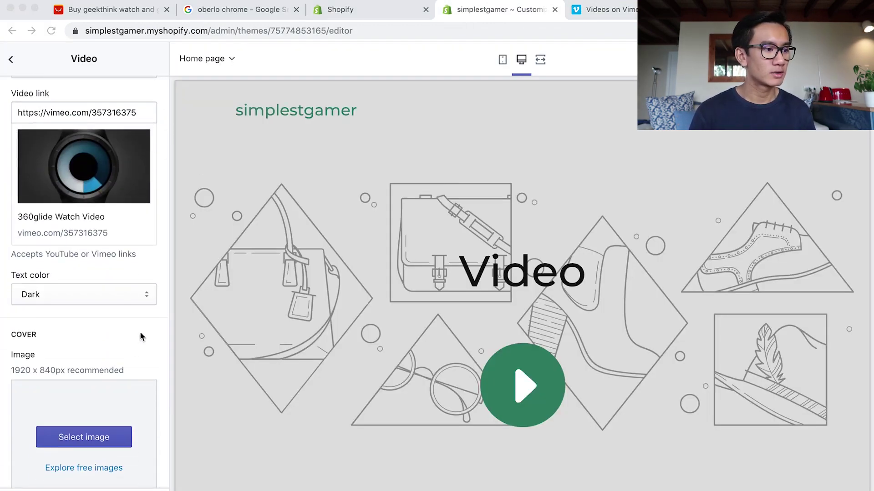
{"action": "left_click", "coordinate": [631, 170]}
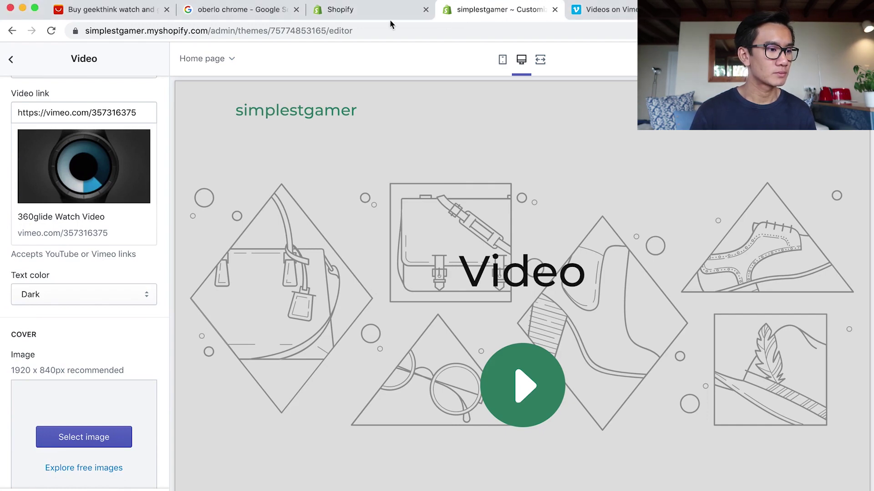